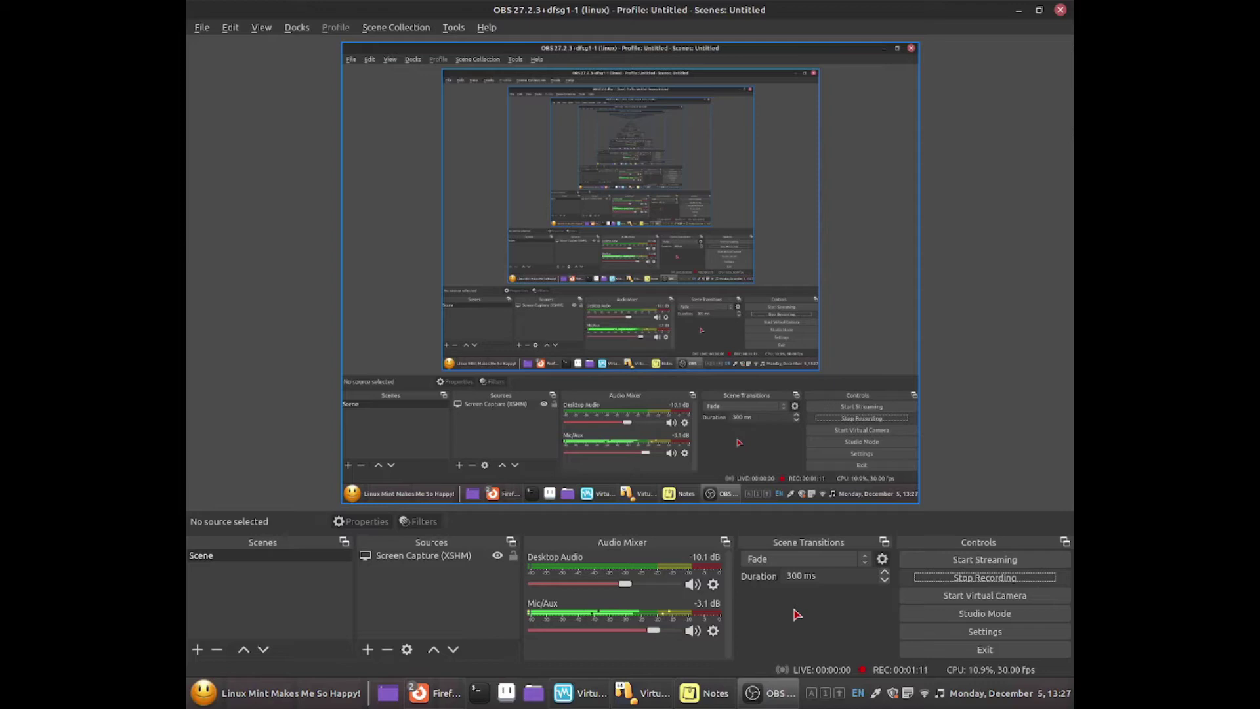
Step: Dismiss the Calendar package problems warning and the HaikuDepot crash dialog
left_click(663, 689)
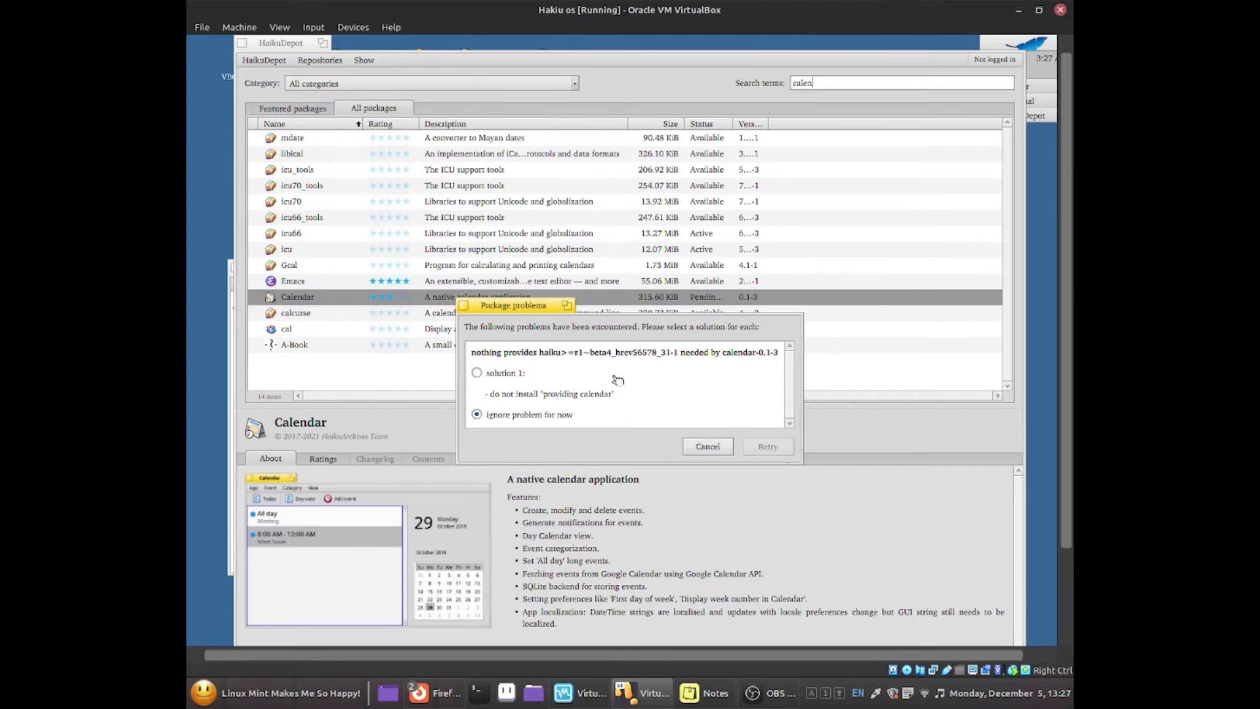
left_click(464, 306)
left_click(762, 464)
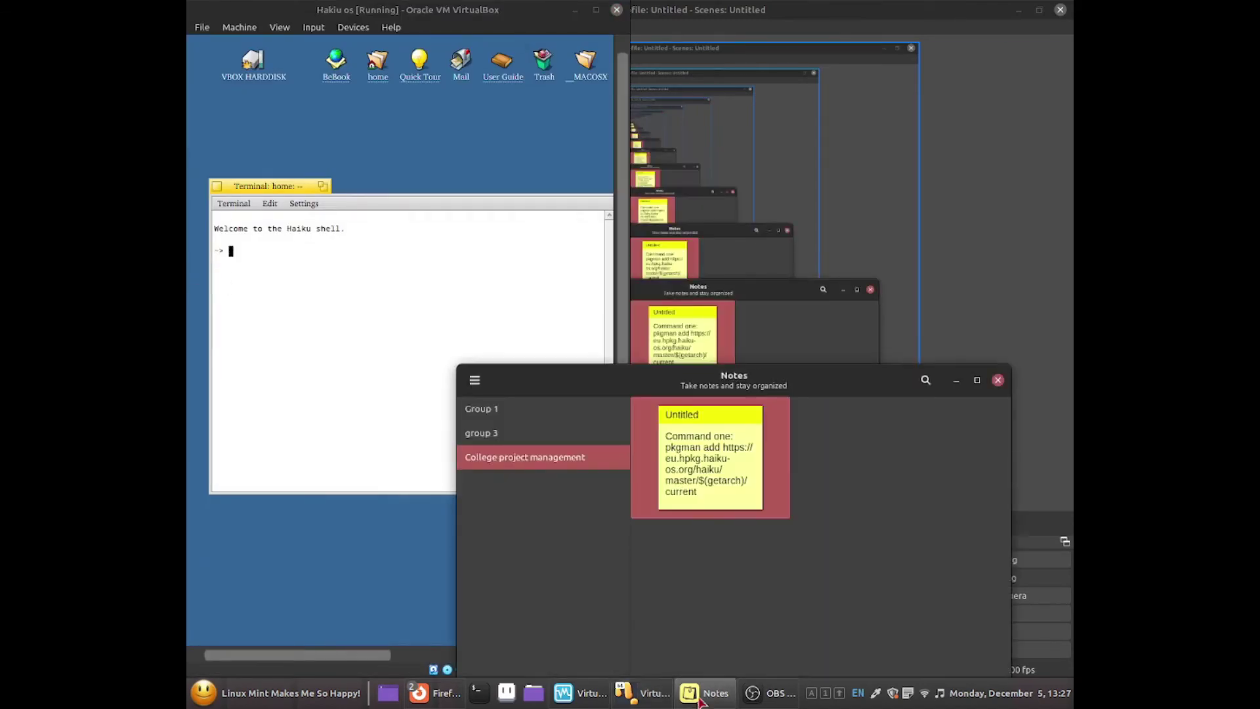
Step: Open the pkgman command note beside the Haiku terminal and minimize the Notes main window
left_click(701, 489)
left_click_drag(754, 92, 754, 213)
left_click(945, 439)
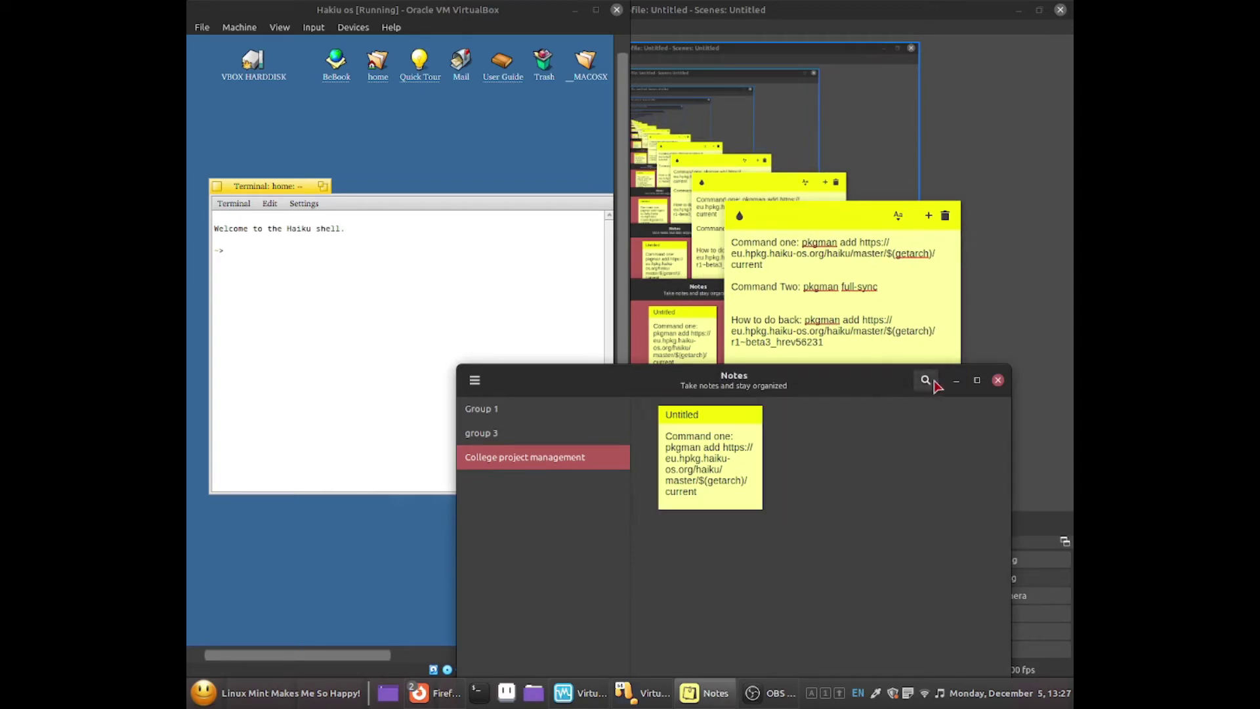
left_click(956, 380)
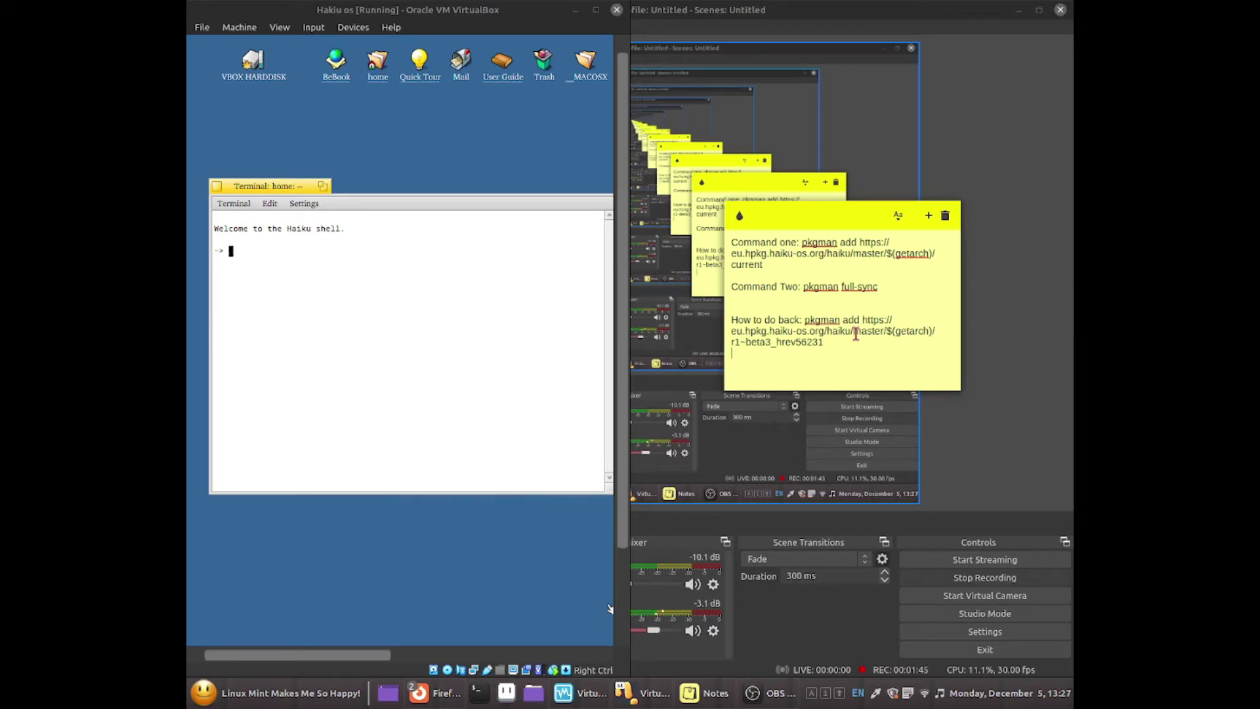
left_click(420, 317)
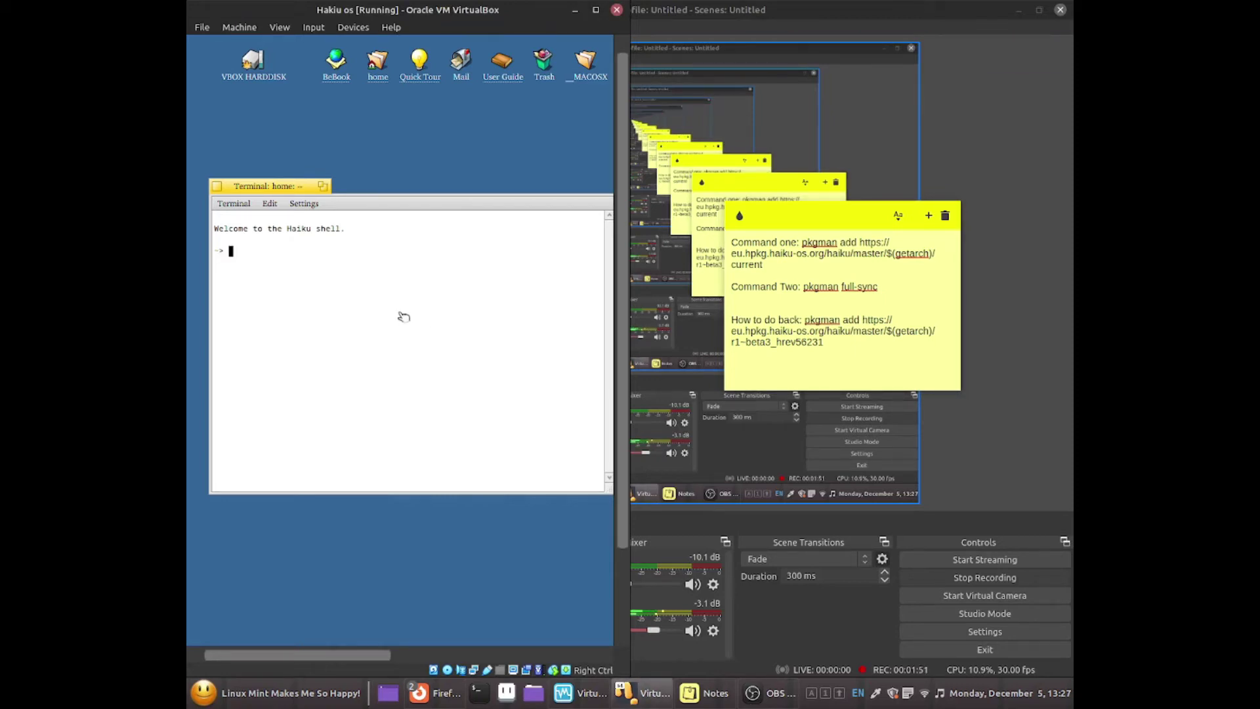
type("pkh")
key("BackSpace")
type("gma")
key("BackSpace")
type("n add https://eu.h")
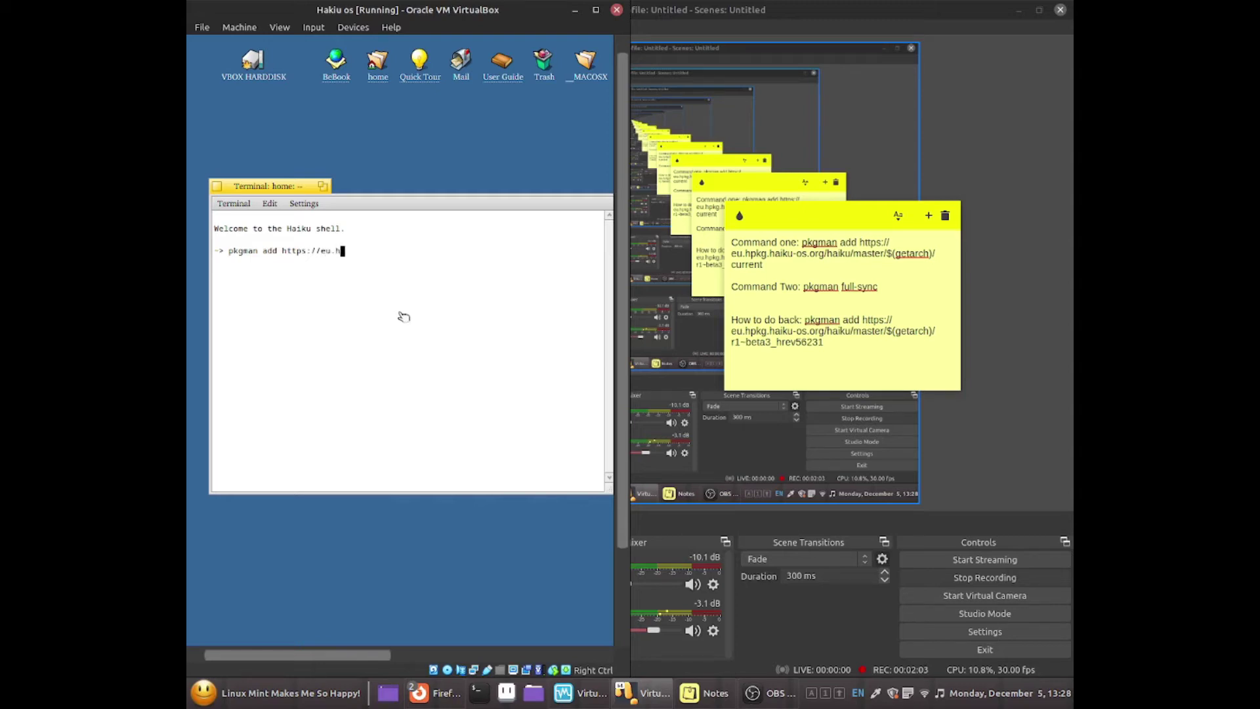
type("pkg.haiku-os.org/kaiku")
key("BackSpace")
type("/master")
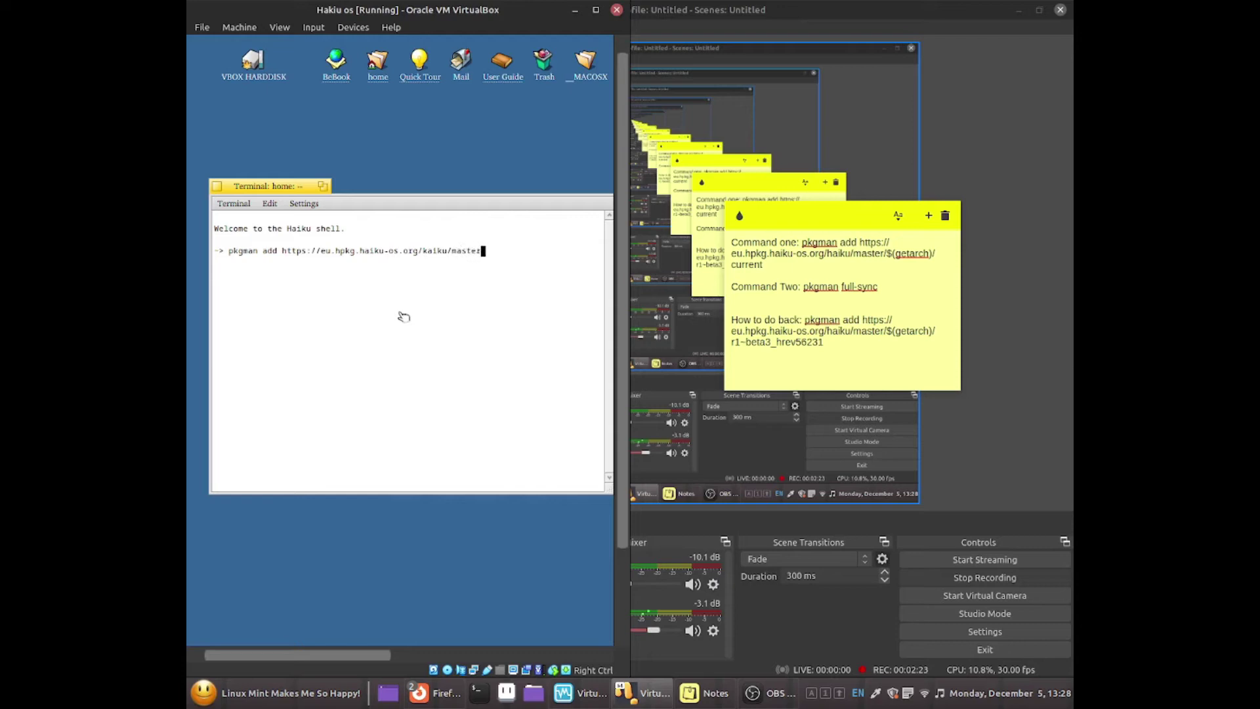
type("/$(getarch)/current")
Step: Correct the 'kaiku' typo to 'haiku' and run the pkgman add command
key("Left")
key("Left")
key("Left")
key("Left")
key("Left")
key("Left")
key("Left")
key("Left")
key("Left")
key("Left")
key("Left")
key("Left")
key("Left")
key("Left")
key("Left")
key("Left")
key("Left")
key("Left")
key("Left")
key("Left")
key("Left")
key("Left")
key("Left")
key("Left")
key("Left")
key("Left")
key("Left")
key("Left")
key("Left")
key("Left")
key("BackSpace")
type("h")
key("Right")
key("Right")
key("Right")
key("Right")
key("Right")
key("Right")
key("Right")
key("Right")
key("Right")
key("Right")
key("Right")
key("Right")
key("Right")
key("Right")
key("Right")
key("Right")
key("Right")
key("Right")
key("Right")
key("Right")
key("Right")
key("Right")
key("Right")
key("Right")
key("Right")
key("Right")
key("Right")
key("Right")
key("Right")
key("Right")
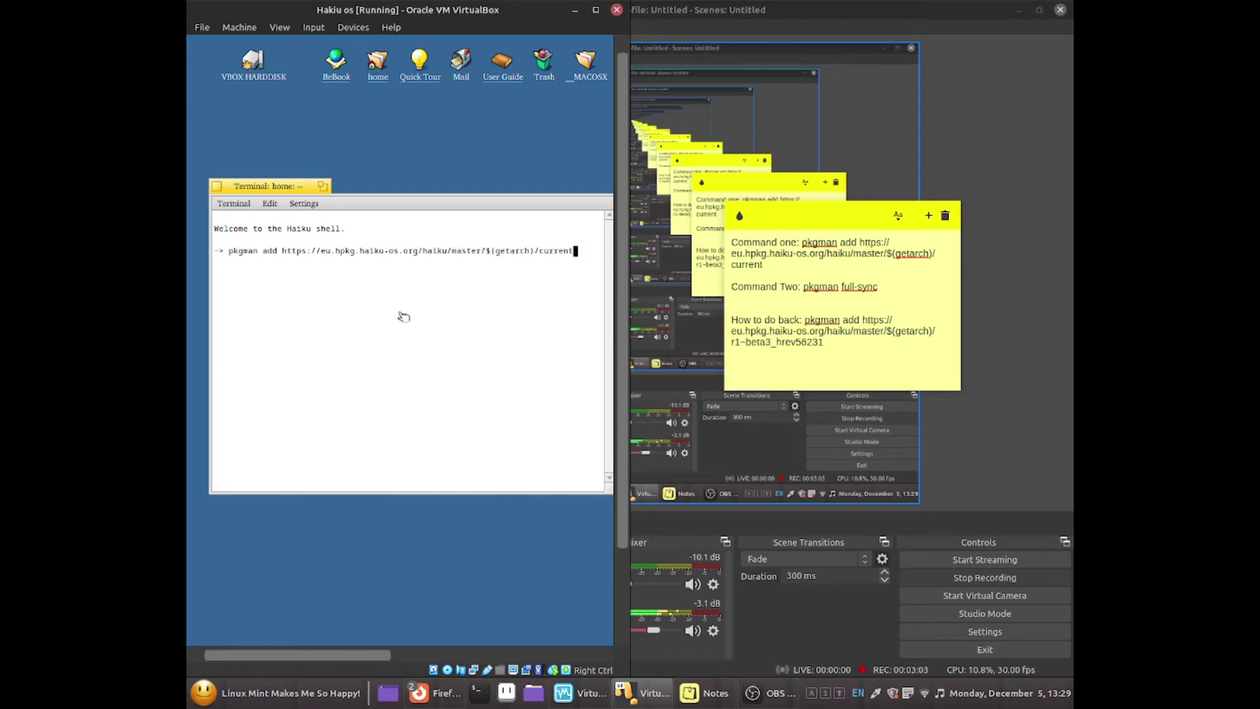
key("Return")
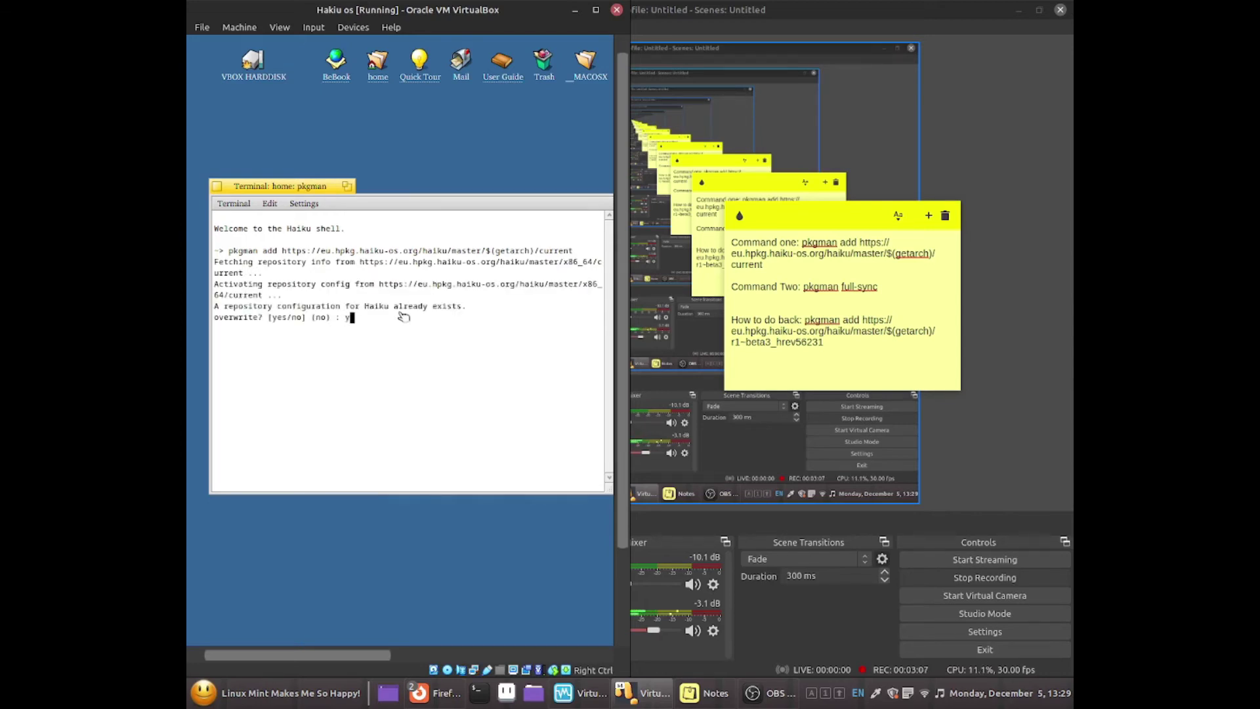
Step: Confirm overwriting the Haiku repository, run 'pkgman full-sync', and accept the package upgrades
type("y")
key("Return")
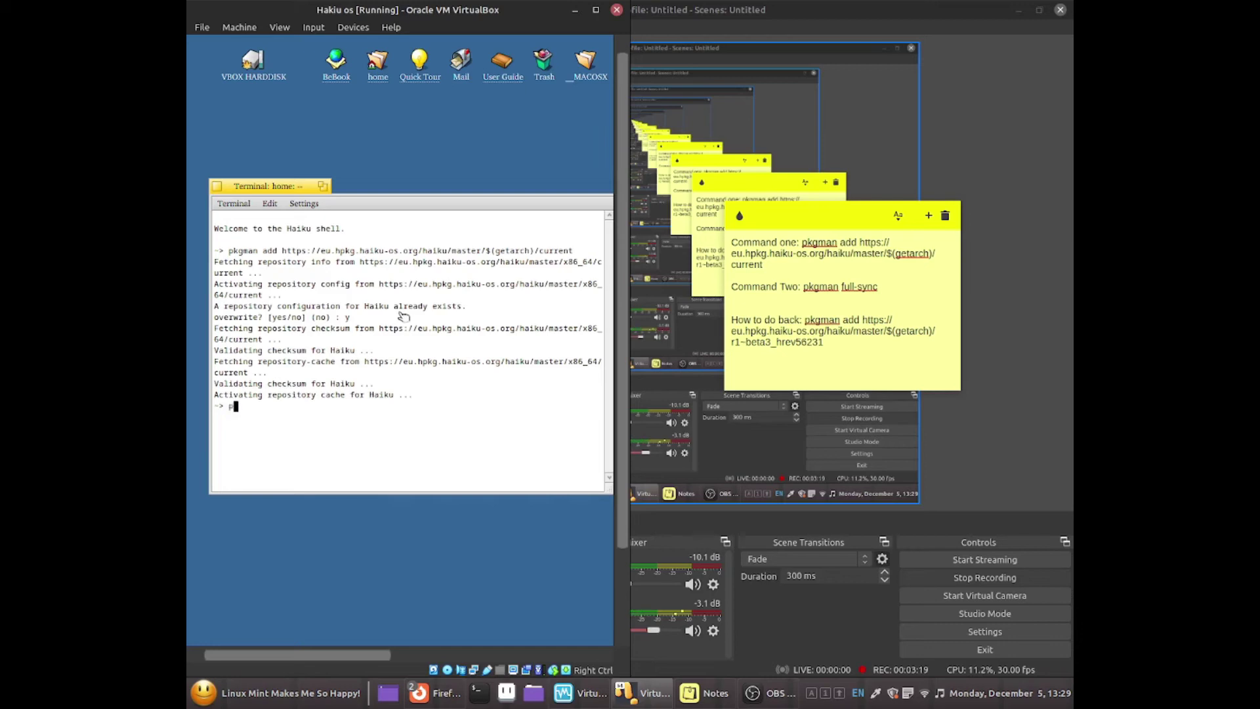
type("m\\")
type("n ful")
type("l-sync")
key("Return")
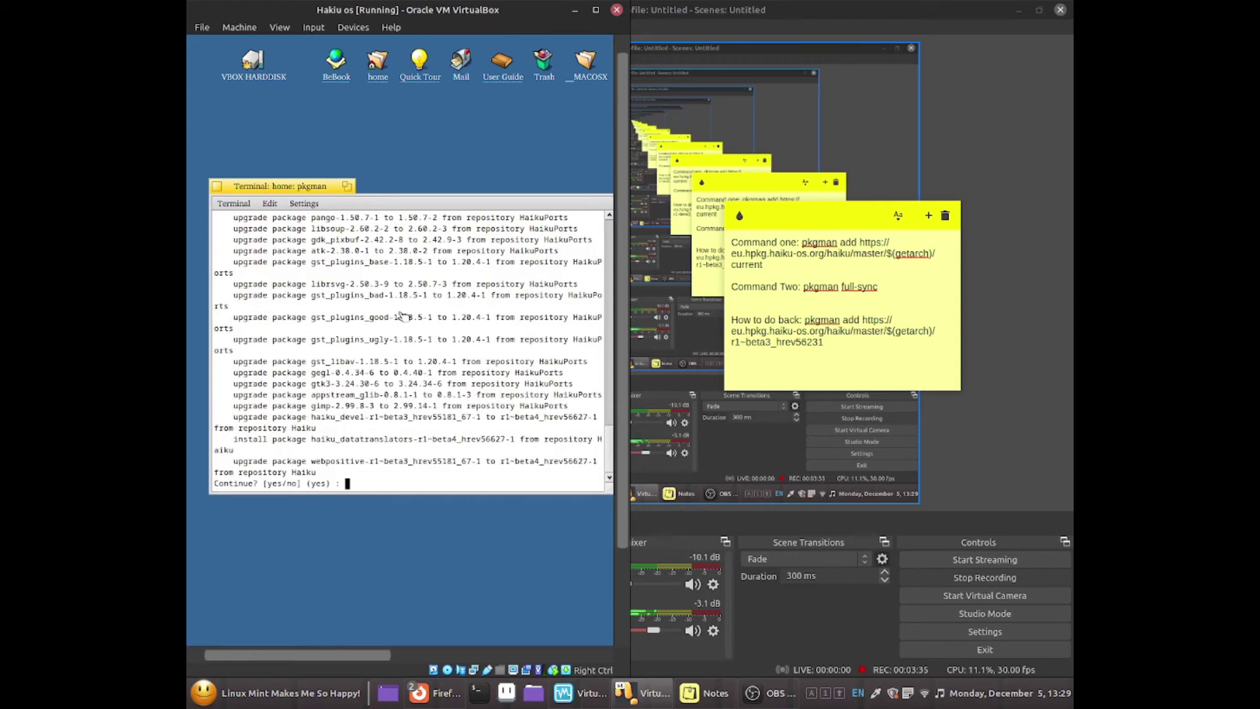
type("y")
key("Return")
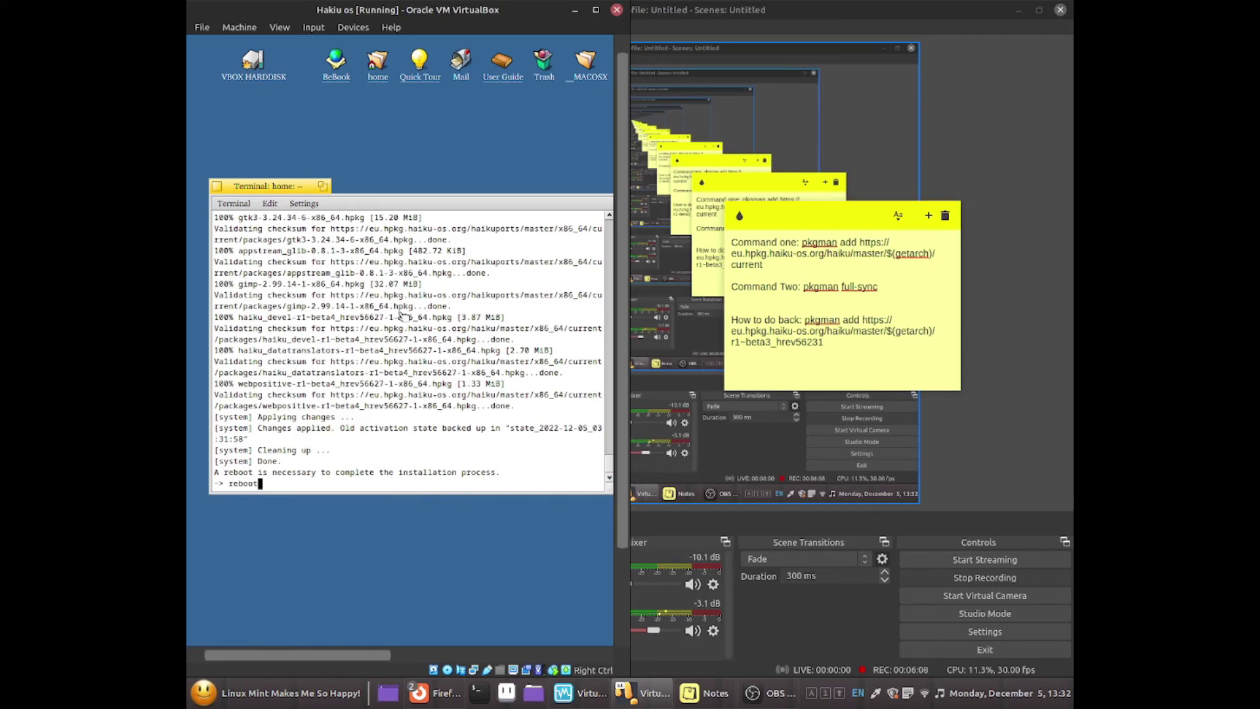
Step: Try 'reboot' in the shell, then reset the Haiku VM via Machine > Reset
key("Return")
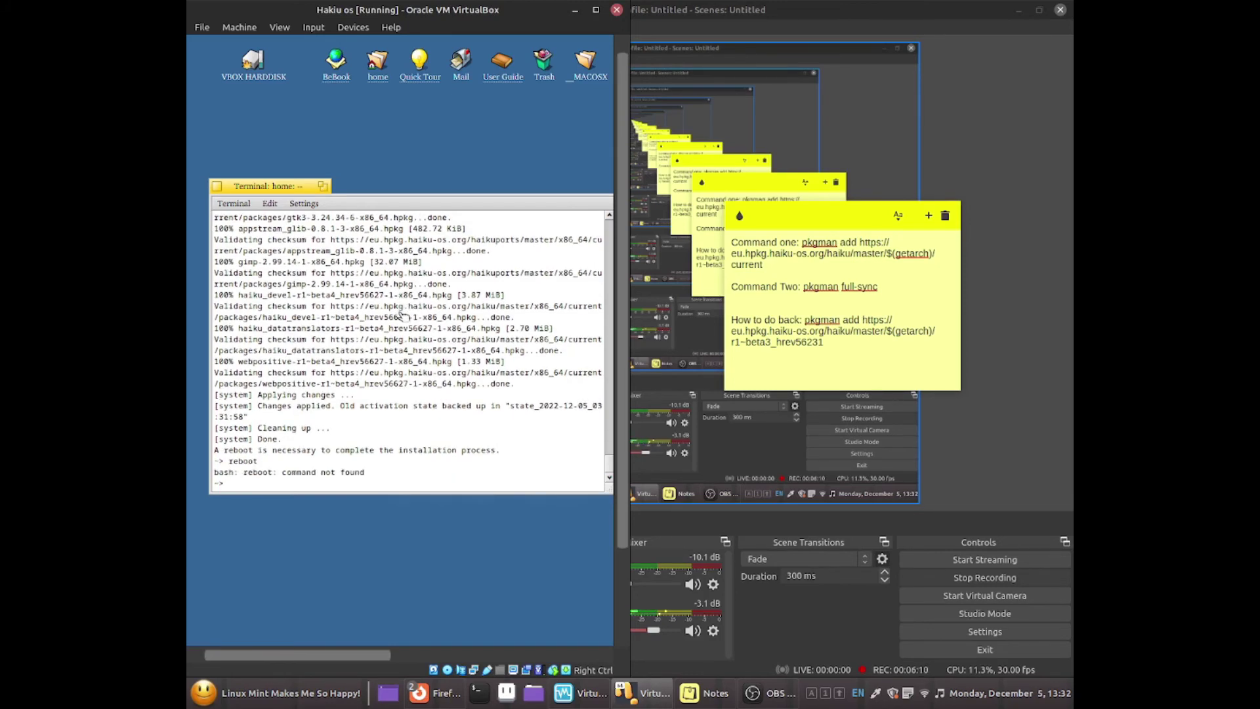
left_click(245, 27)
left_click(249, 131)
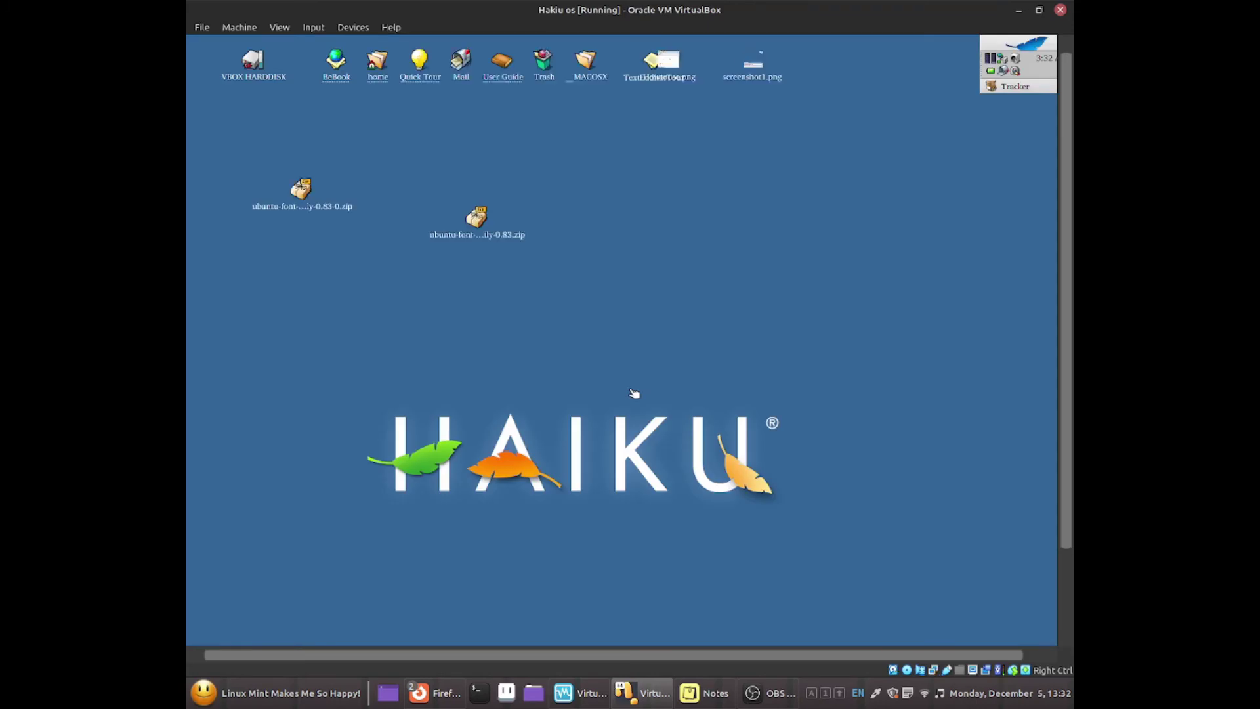
Step: Launch HaikuDepot from the Deskbar Applications menu
left_click(1032, 46)
mouse_move(929, 181)
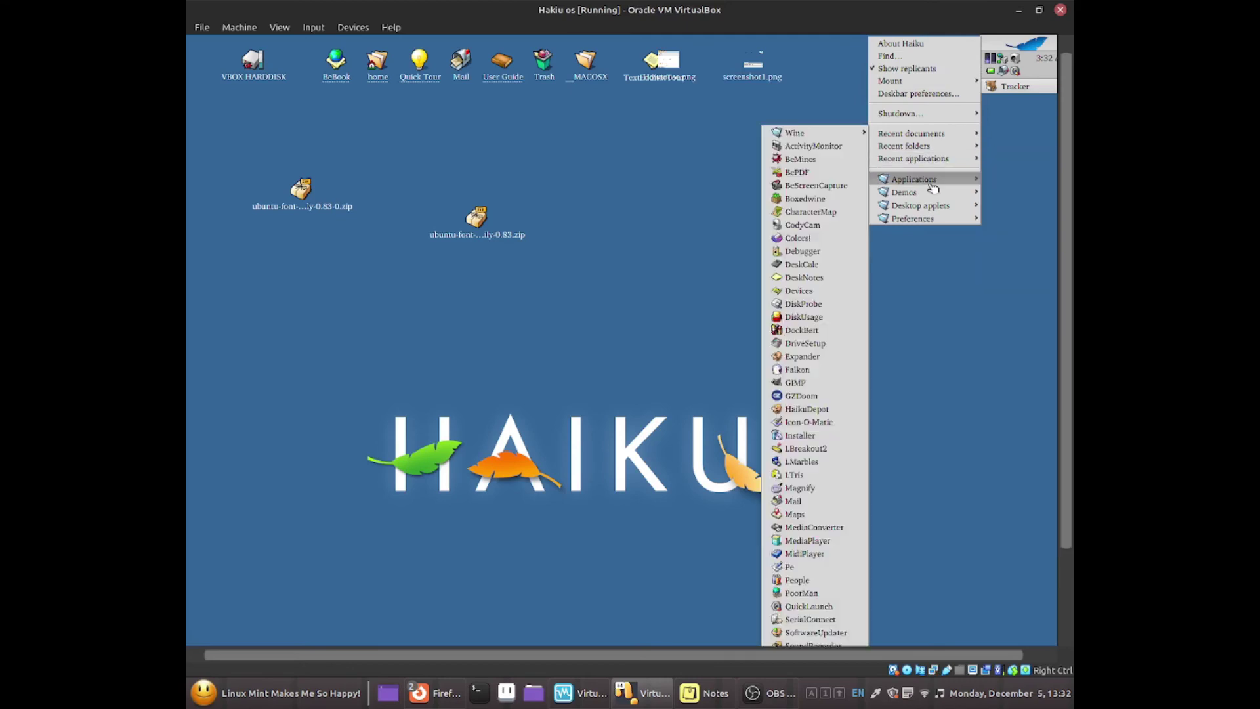
left_click(798, 409)
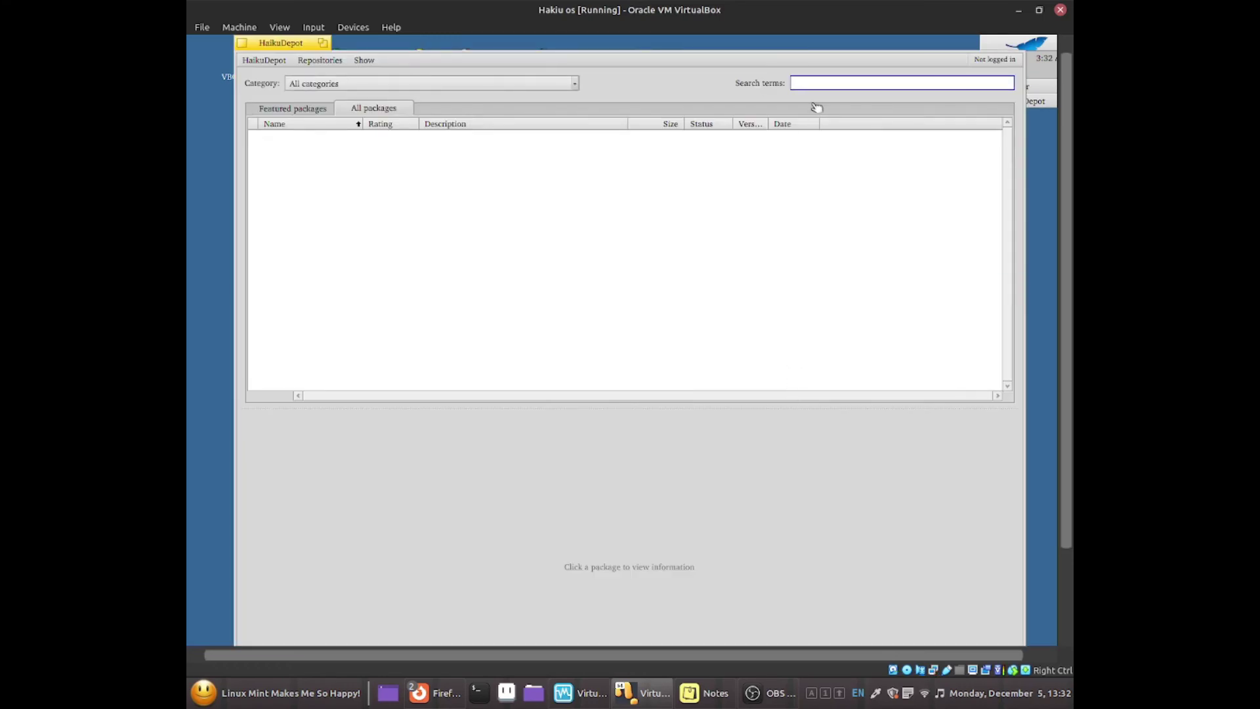
Step: Search for 'calen', select the calendar package, and start installing it
type("calen")
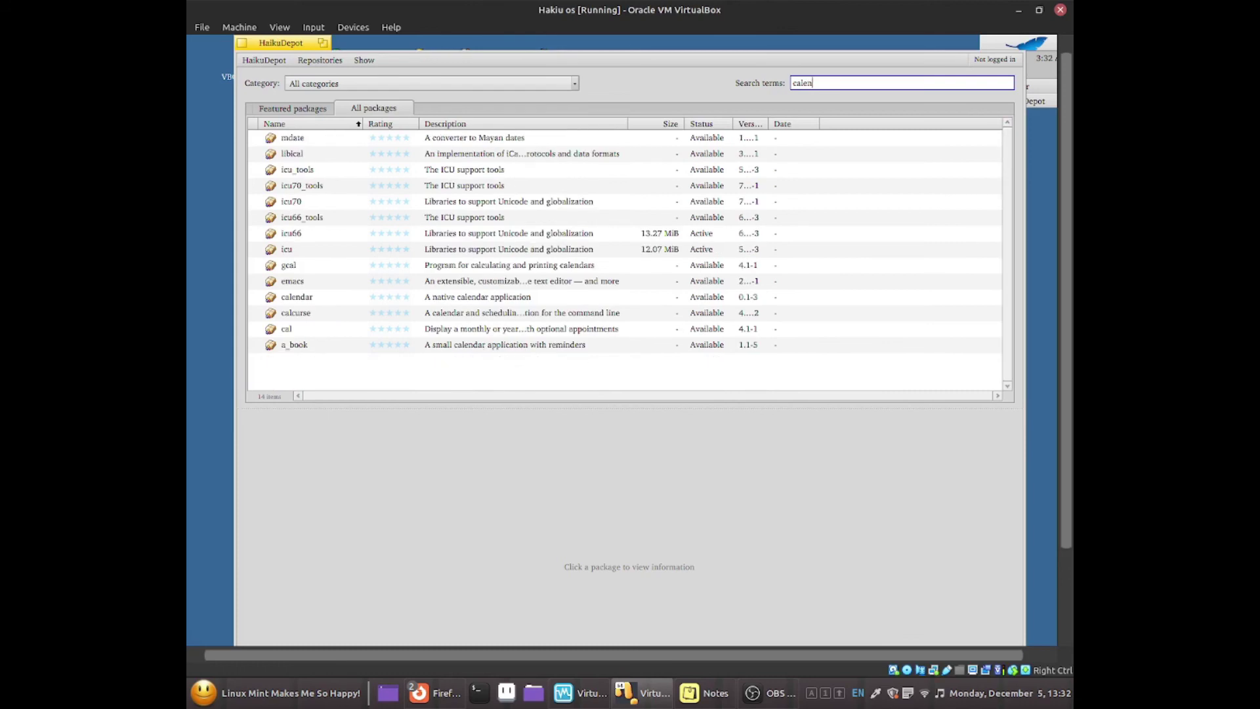
left_click(389, 299)
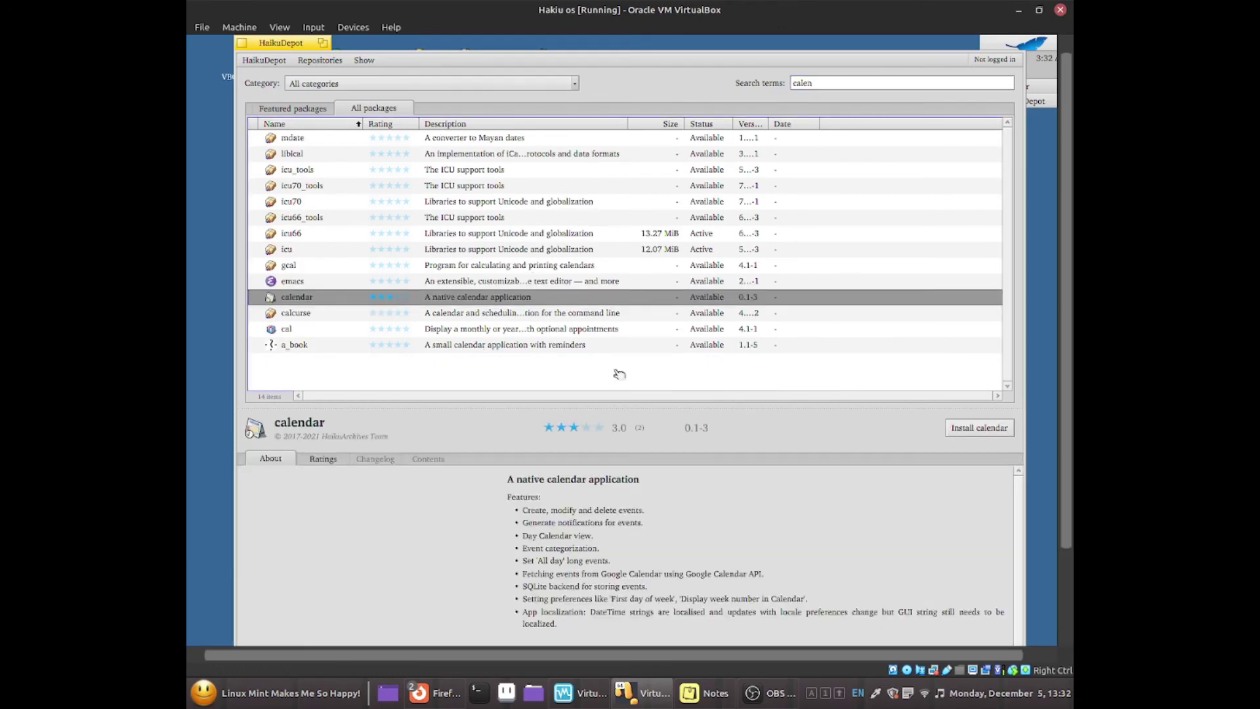
left_click(963, 434)
left_click(961, 432)
left_click_drag(289, 42, 291, 35)
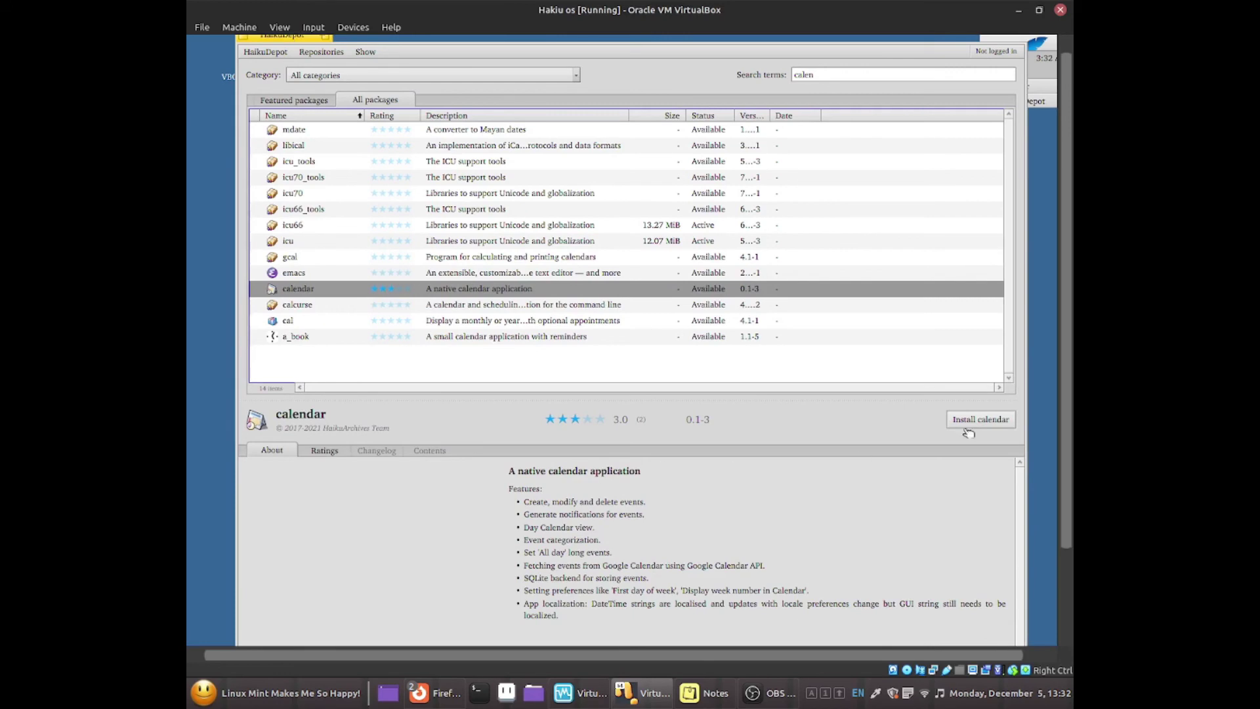
scroll(1059, 374, "down", 3)
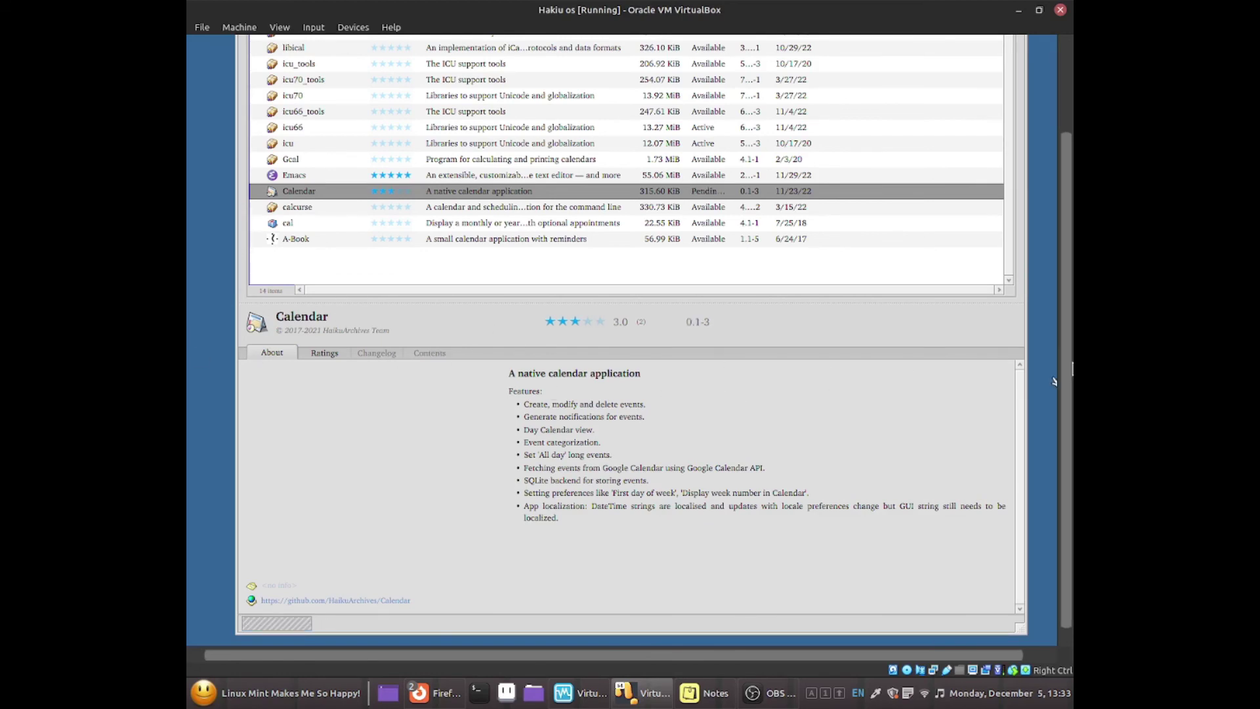
scroll(1067, 381, "up", 3)
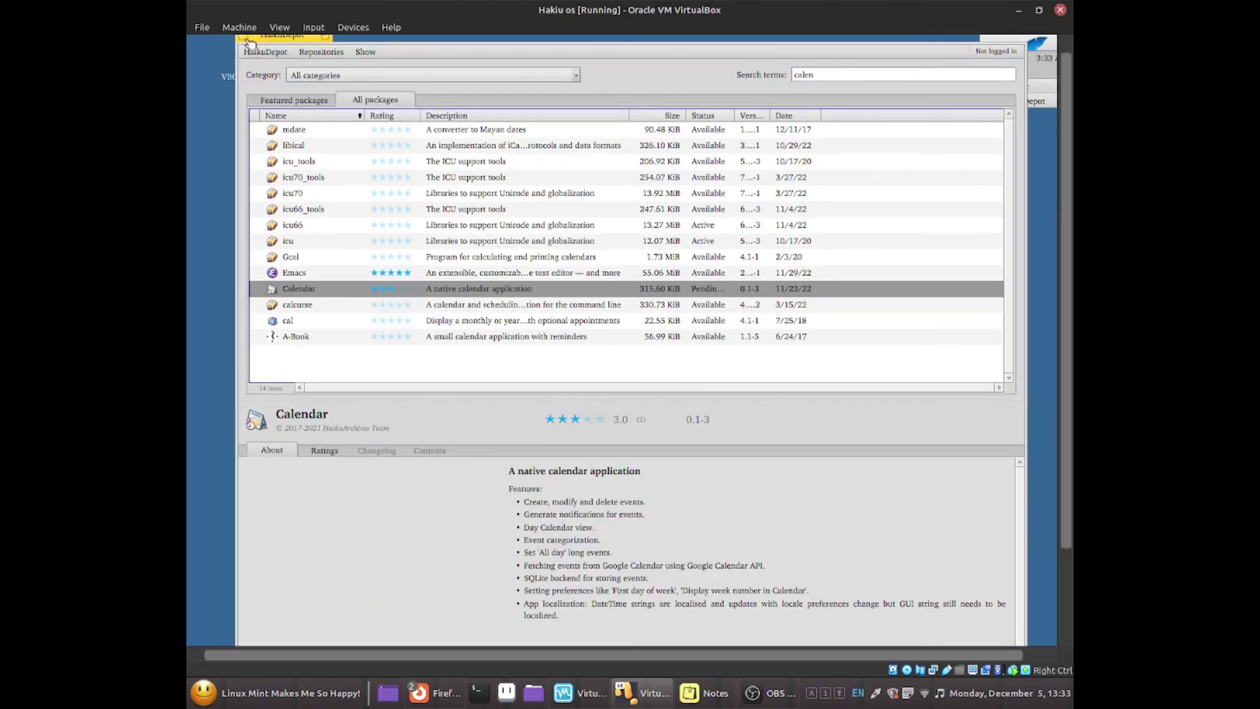
Step: Close HaikuDepot and launch Calendar from Deskbar > Applications
left_click(246, 38)
left_click(1024, 43)
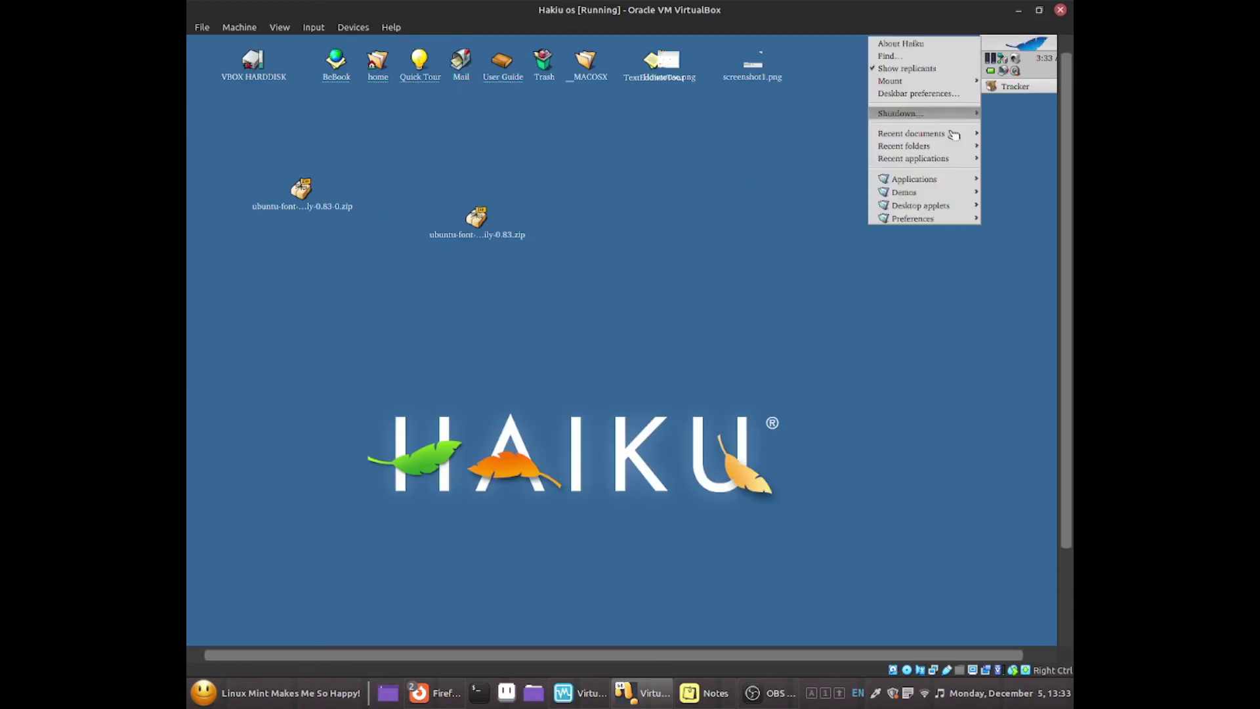
mouse_move(919, 179)
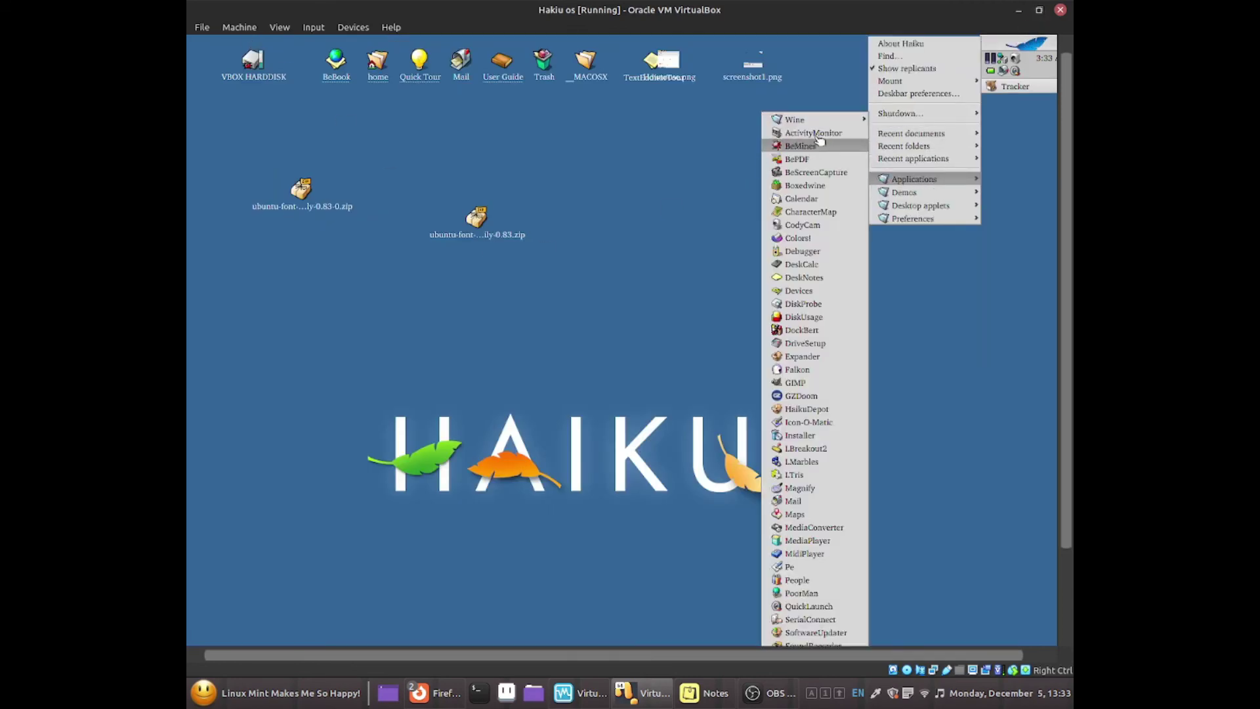
left_click(804, 199)
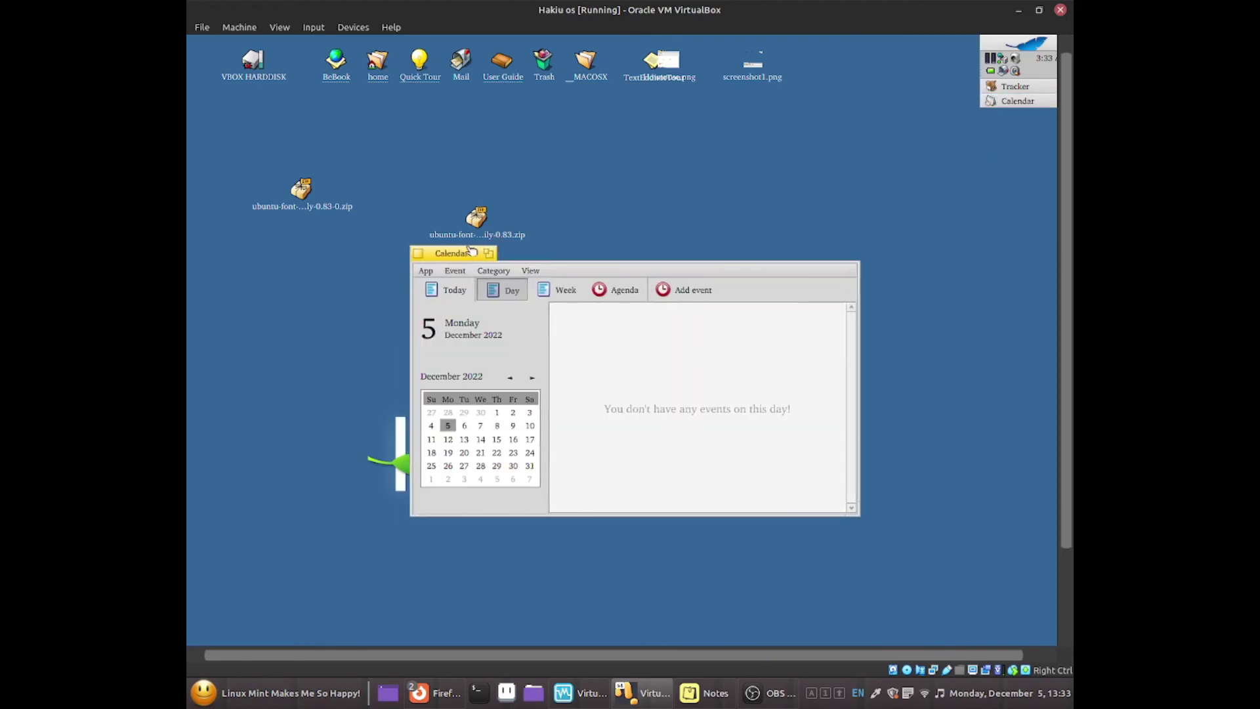